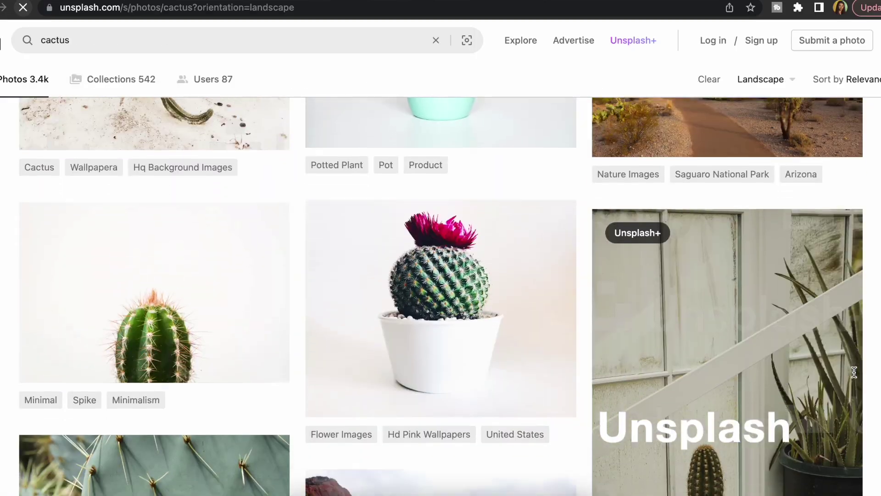
Scroll down through the Unsplash cactus search results.
{"action": "scroll", "coordinate": [441, 294], "scroll_direction": "down", "scroll_amount": 7}
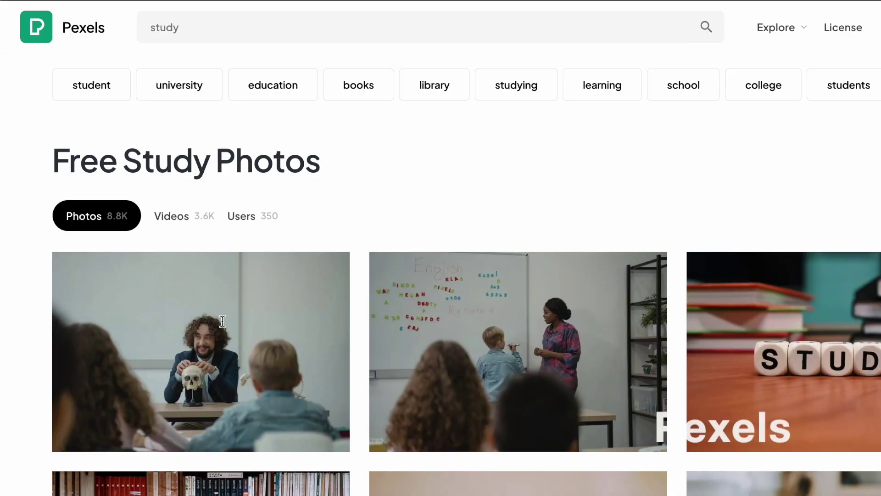
Switch the Pexels 'study' results to videos and preview one of the clips.
{"action": "left_click", "coordinate": [185, 217]}
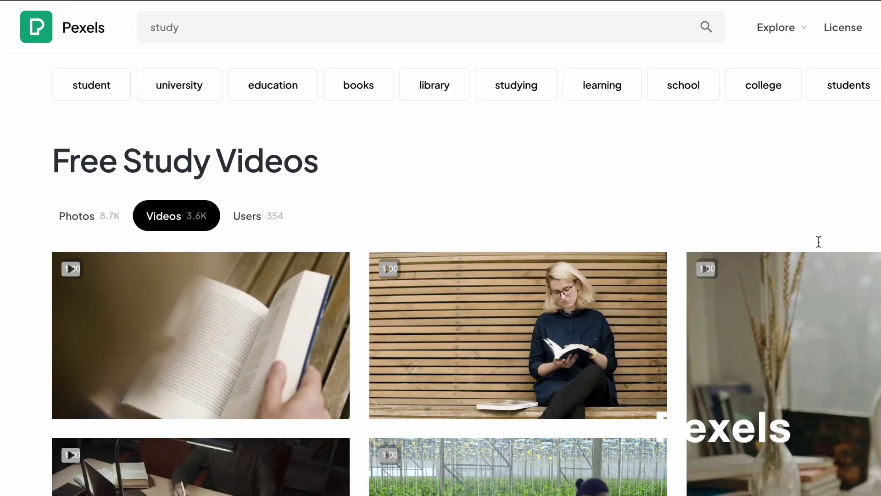
{"action": "scroll", "coordinate": [561, 420], "scroll_direction": "down", "scroll_amount": 15}
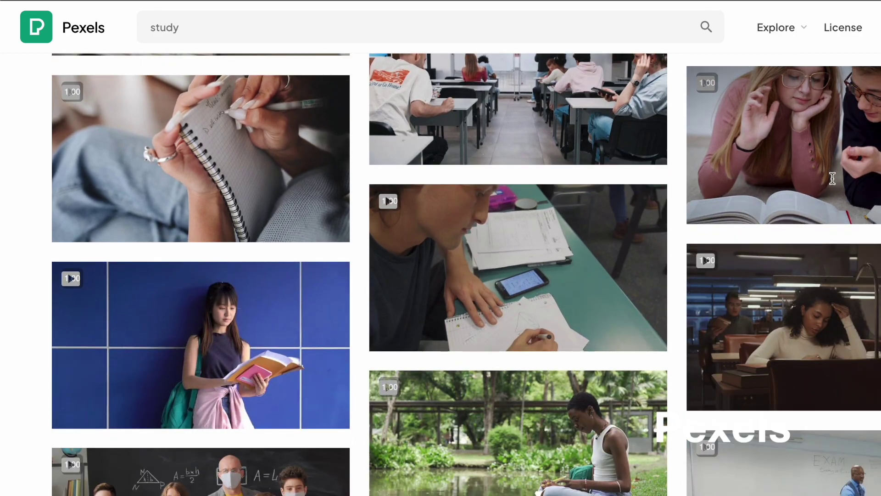
{"action": "left_click", "coordinate": [797, 229]}
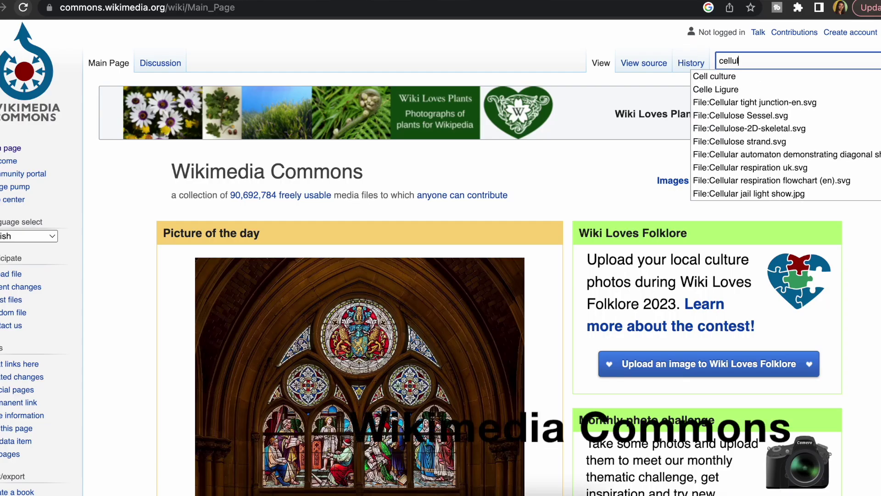
Search Commons for 'cellular respiration' and view the Spanish, French and English diagrams.
{"action": "type", "text": "tion"}
{"action": "key", "text": "Return"}
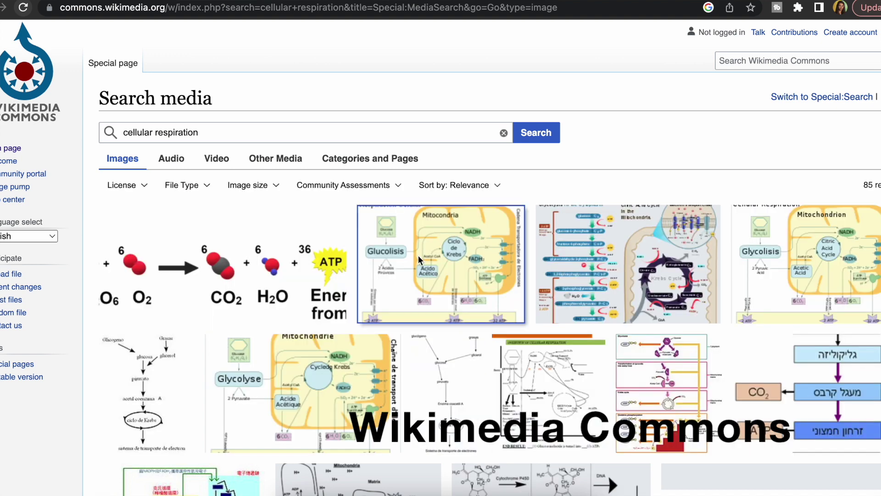
{"action": "left_click", "coordinate": [418, 255]}
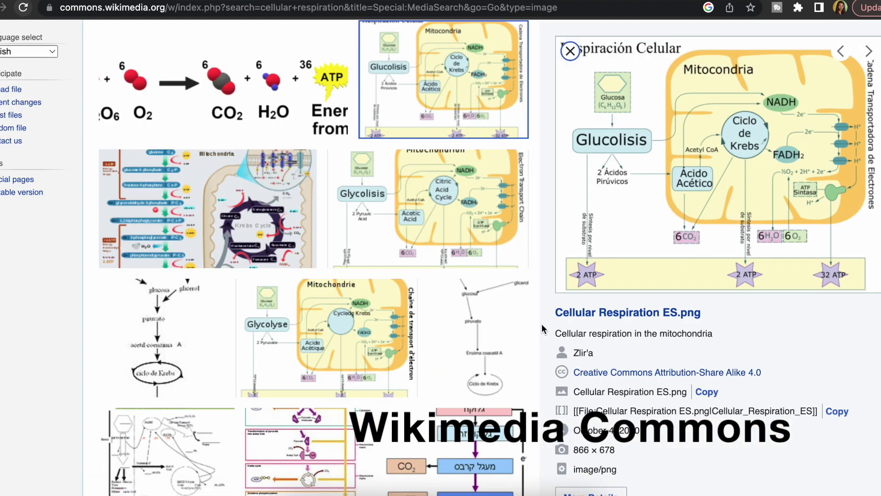
{"action": "left_click", "coordinate": [370, 320]}
{"action": "left_click", "coordinate": [437, 227]}
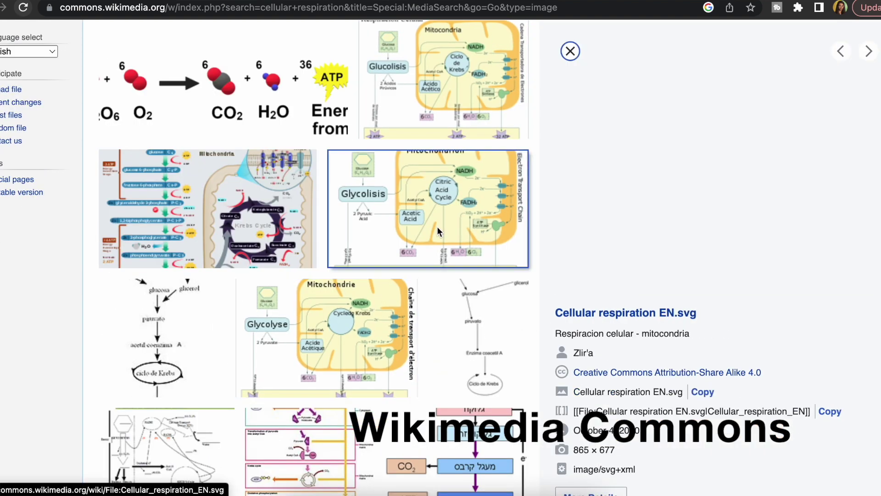
{"action": "scroll", "coordinate": [400, 296], "scroll_direction": "down", "scroll_amount": 4}
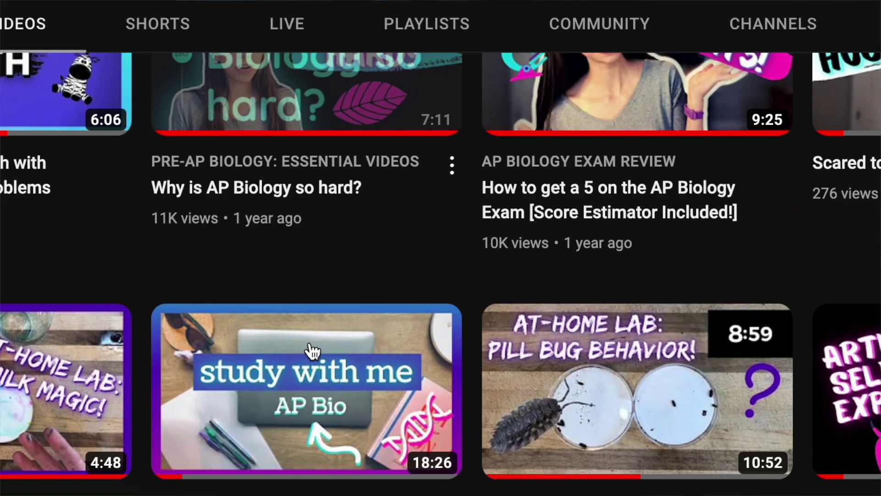
{"action": "scroll", "coordinate": [310, 349], "scroll_direction": "down", "scroll_amount": 4}
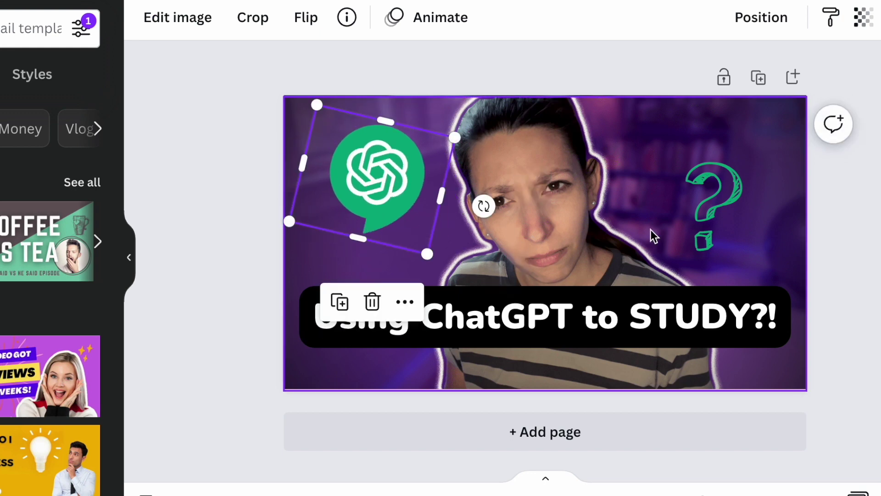
{"action": "left_click", "coordinate": [702, 216]}
{"action": "left_click", "coordinate": [148, 17]}
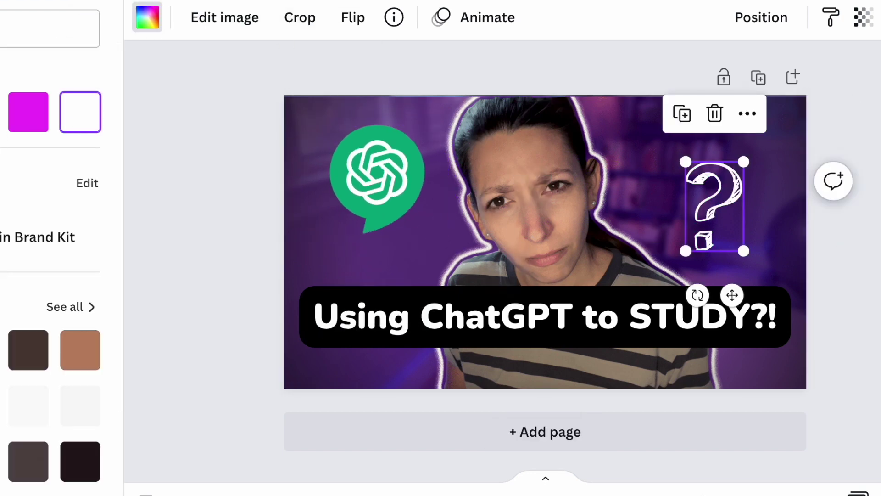
{"action": "key", "text": "Escape"}
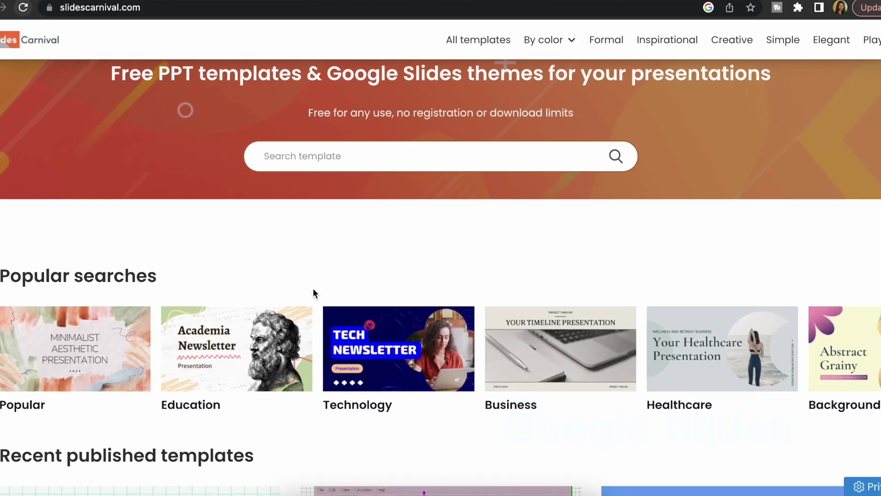
{"action": "scroll", "coordinate": [313, 288], "scroll_direction": "down", "scroll_amount": 8}
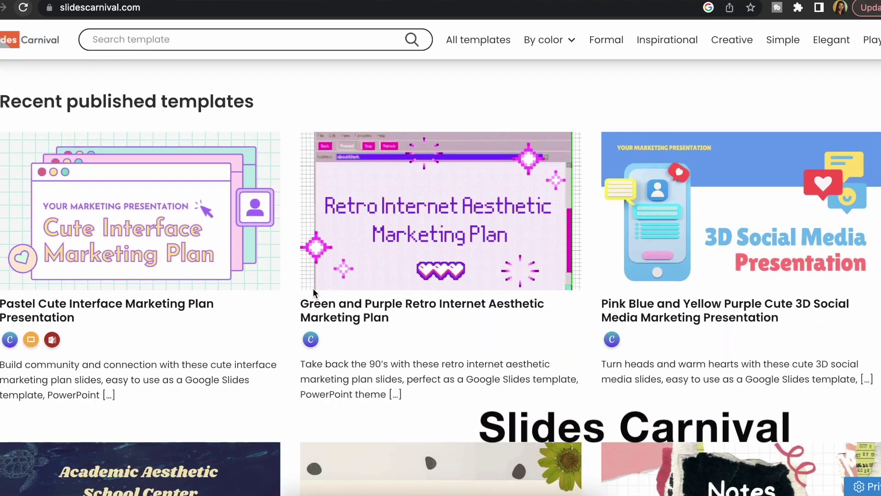
{"action": "scroll", "coordinate": [313, 289], "scroll_direction": "down", "scroll_amount": 10}
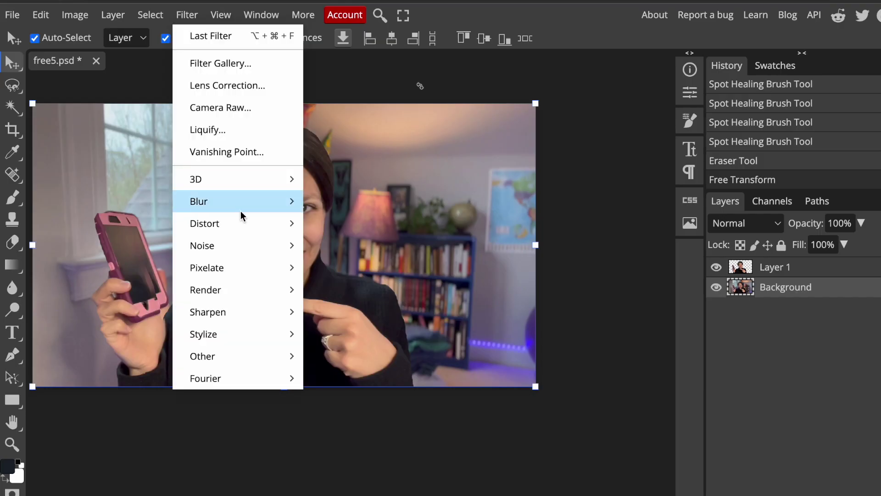
Apply a Gaussian blur to the room background.
{"action": "left_click", "coordinate": [317, 201]}
{"action": "left_click_drag", "start_coordinate": [502, 187], "coordinate": [504, 187]}
{"action": "left_click", "coordinate": [698, 173]}
Add a purple color overlay at 17% to the layer.
{"action": "left_click", "coordinate": [796, 398]}
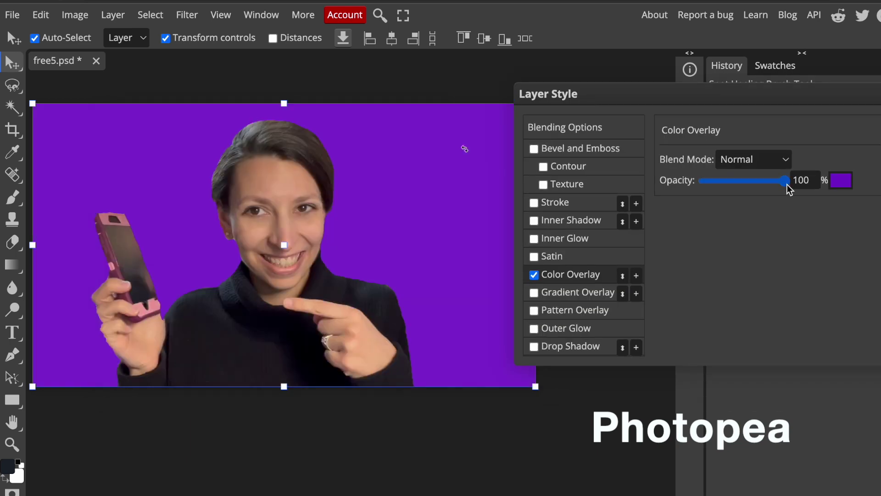
{"action": "left_click_drag", "start_coordinate": [791, 179], "coordinate": [721, 179]}
{"action": "key", "text": "Return"}
Give the portrait an outer glow at 54% opacity, then choose File > Export Layers.
{"action": "left_click", "coordinate": [872, 287]}
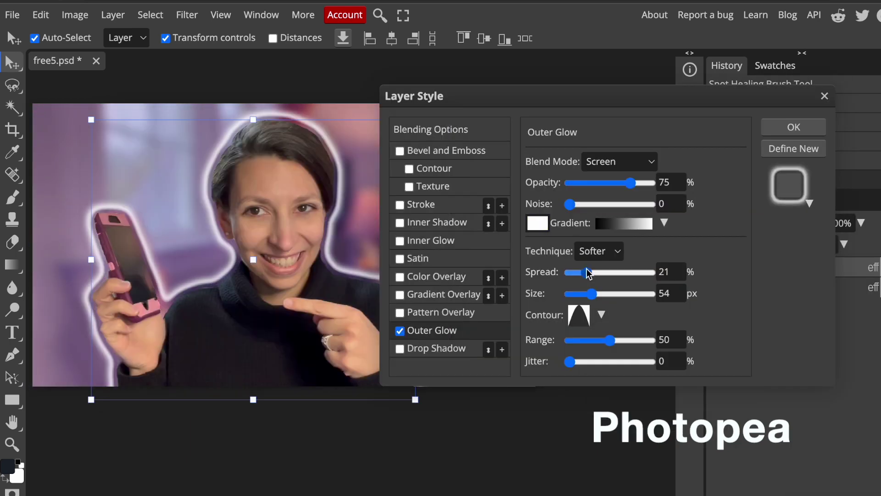
{"action": "left_click_drag", "start_coordinate": [630, 183], "coordinate": [614, 183]}
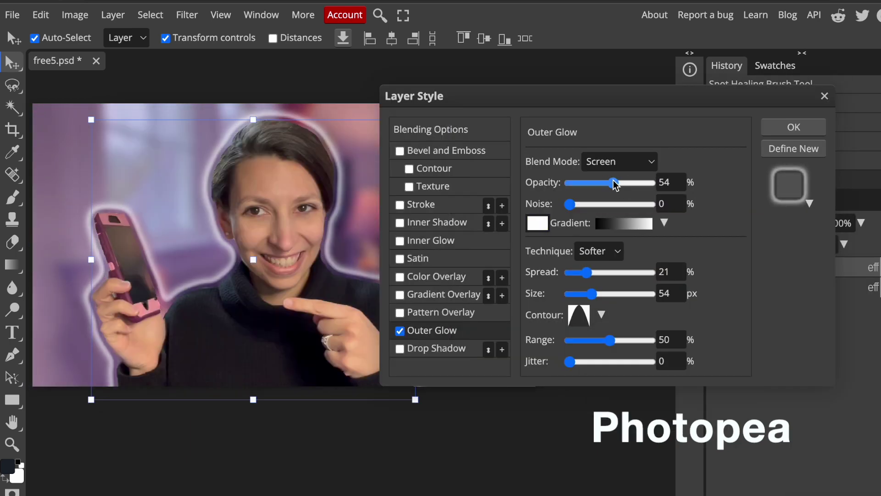
{"action": "key", "text": "Return"}
{"action": "left_click", "coordinate": [18, 16]}
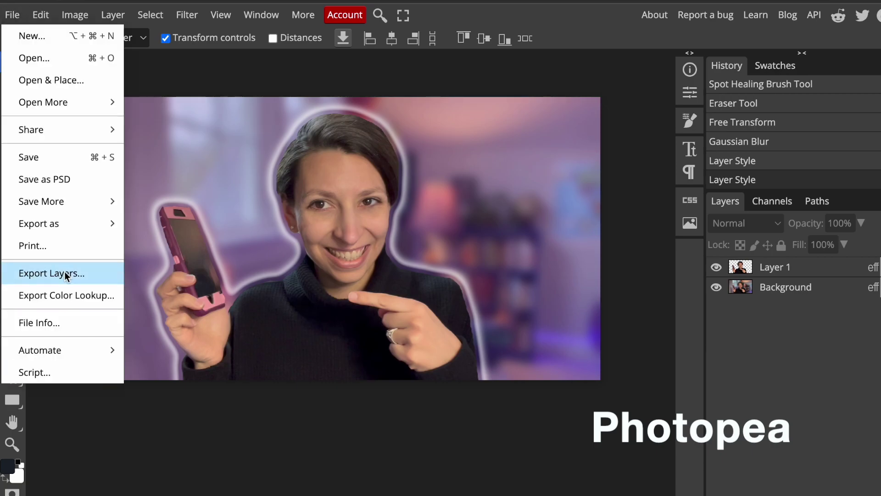
{"action": "left_click", "coordinate": [64, 271]}
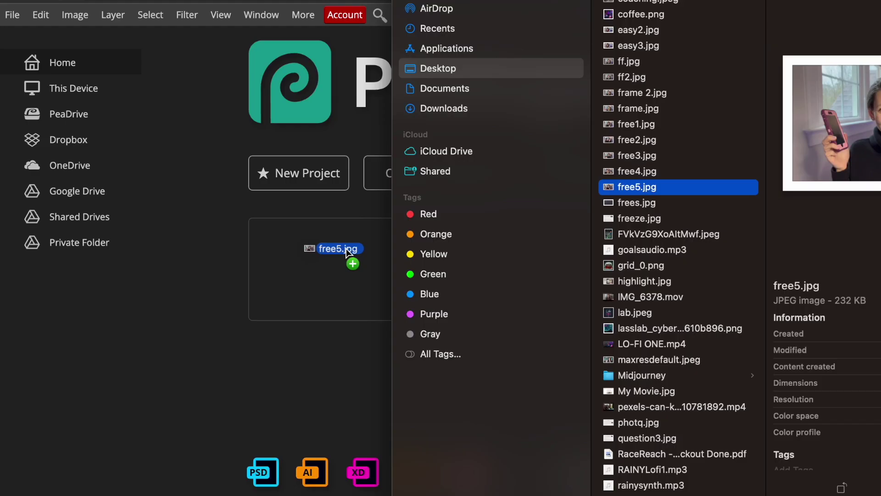
Open free5.jpg and make the room background layer visible again.
{"action": "left_click_drag", "start_coordinate": [346, 249], "coordinate": [347, 251]}
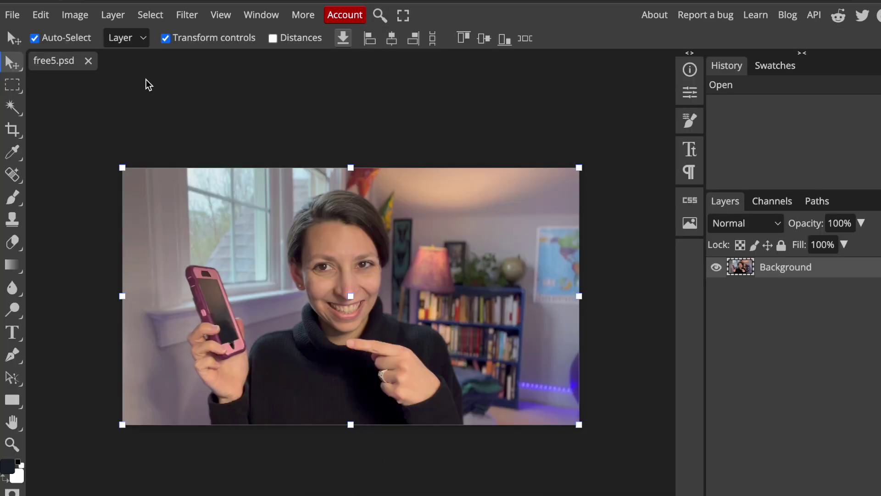
{"action": "left_click", "coordinate": [11, 85]}
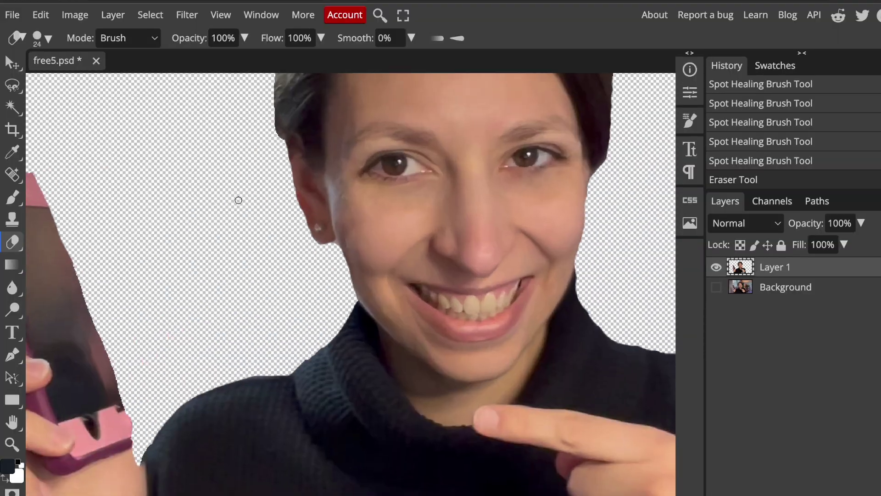
{"action": "scroll", "coordinate": [239, 200], "scroll_direction": "down", "scroll_amount": 5}
{"action": "scroll", "coordinate": [238, 200], "scroll_direction": "up", "scroll_amount": 2}
{"action": "left_click", "coordinate": [716, 287]}
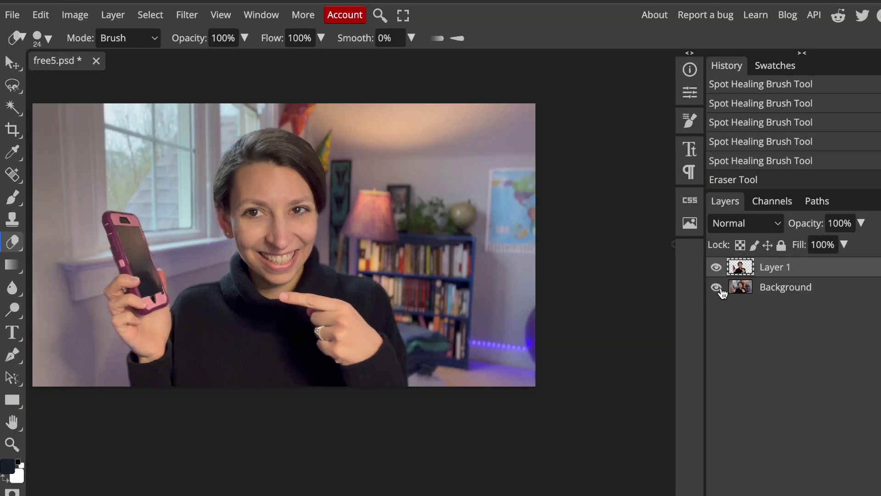
Scale the portrait layer to about 109% and shift it up and left.
{"action": "key", "text": "v"}
{"action": "left_click_drag", "start_coordinate": [400, 386], "coordinate": [427, 408]}
{"action": "left_click_drag", "start_coordinate": [351, 363], "coordinate": [338, 350]}
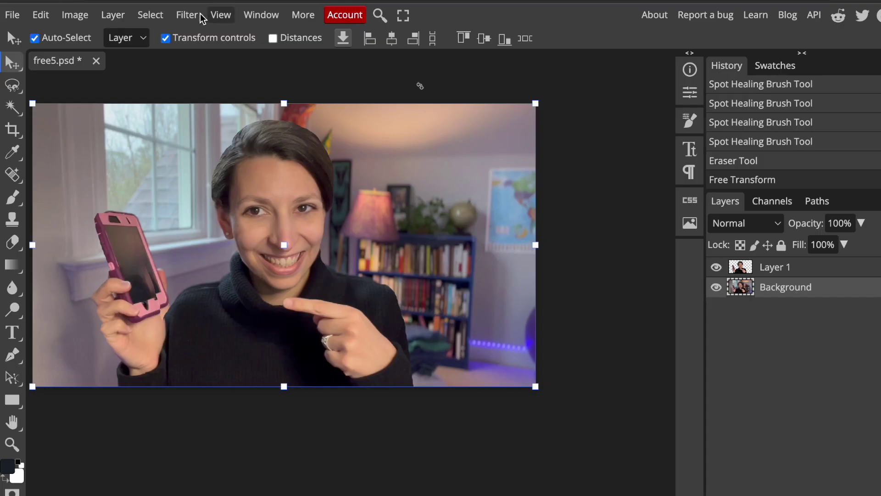
Gaussian-blur the room background with an 18 px radius.
{"action": "left_click", "coordinate": [187, 14]}
{"action": "mouse_move", "coordinate": [242, 211]}
{"action": "left_click", "coordinate": [360, 287]}
{"action": "left_click_drag", "start_coordinate": [305, 128], "coordinate": [615, 137]}
{"action": "left_click_drag", "start_coordinate": [481, 181], "coordinate": [500, 181]}
{"action": "left_click", "coordinate": [696, 162]}
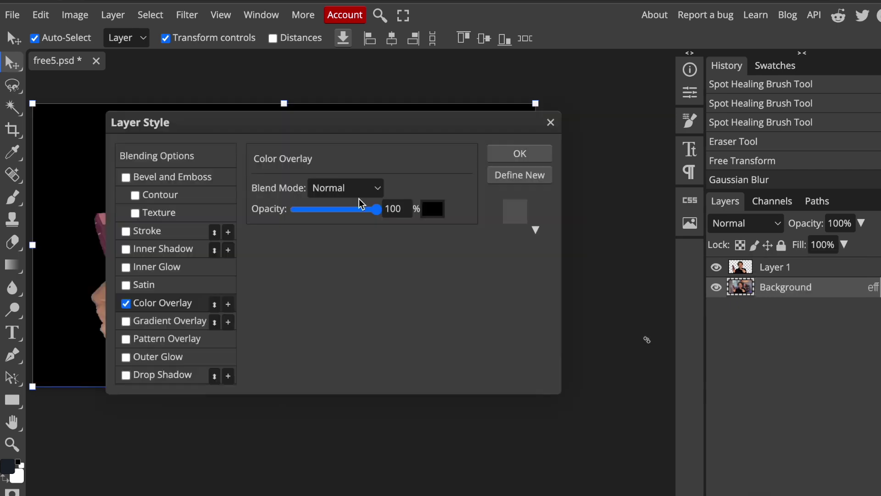
Add a purple color overlay at 16% opacity to the background.
{"action": "left_click_drag", "start_coordinate": [198, 120], "coordinate": [605, 93]}
{"action": "left_click", "coordinate": [841, 180]}
{"action": "left_click", "coordinate": [292, 187]}
{"action": "left_click", "coordinate": [263, 178]}
{"action": "left_click", "coordinate": [413, 153]}
{"action": "left_click_drag", "start_coordinate": [784, 180], "coordinate": [714, 181]}
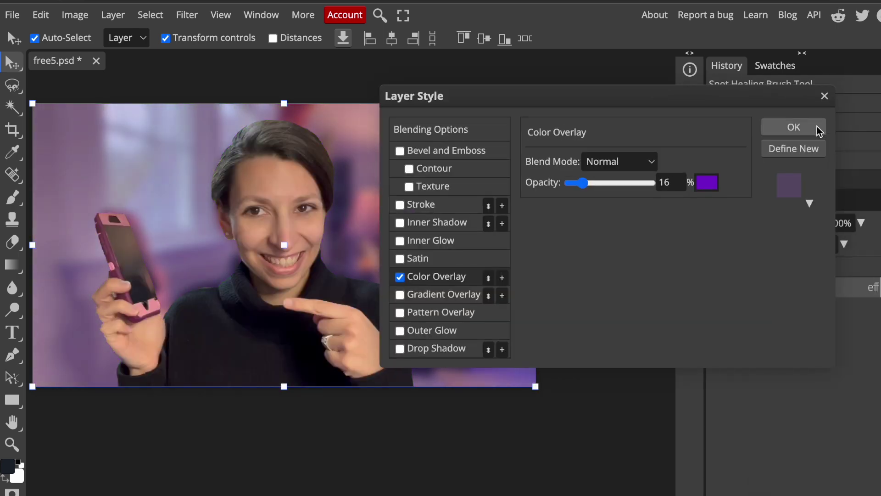
{"action": "left_click", "coordinate": [794, 127]}
Add an outer glow to the portrait layer and bring up its glow colour.
{"action": "left_click", "coordinate": [776, 266]}
{"action": "left_click", "coordinate": [735, 491]}
{"action": "left_click", "coordinate": [808, 464]}
{"action": "left_click", "coordinate": [538, 223]}
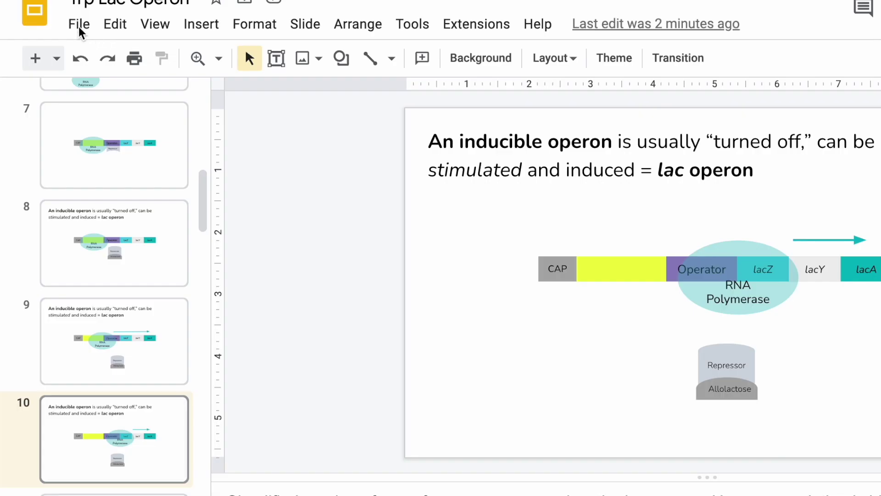
Show the Download formats submenu under the File menu.
{"action": "left_click", "coordinate": [79, 26]}
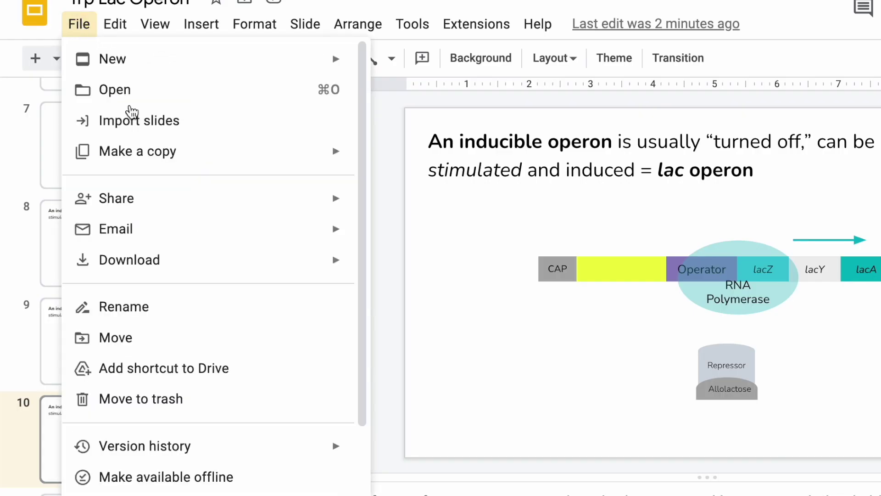
{"action": "mouse_move", "coordinate": [196, 264]}
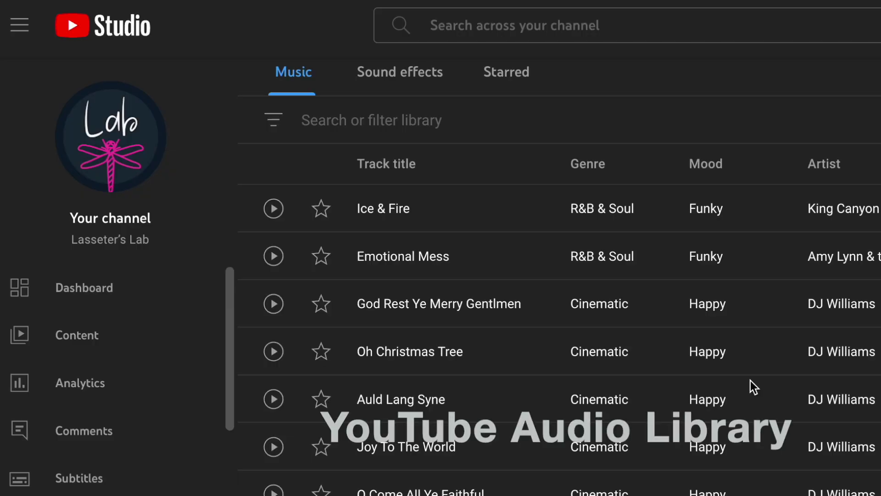
Filter the Audio library by Genre and scroll to the Hip-Hop & Rap option.
{"action": "scroll", "coordinate": [753, 387], "scroll_direction": "down", "scroll_amount": 5}
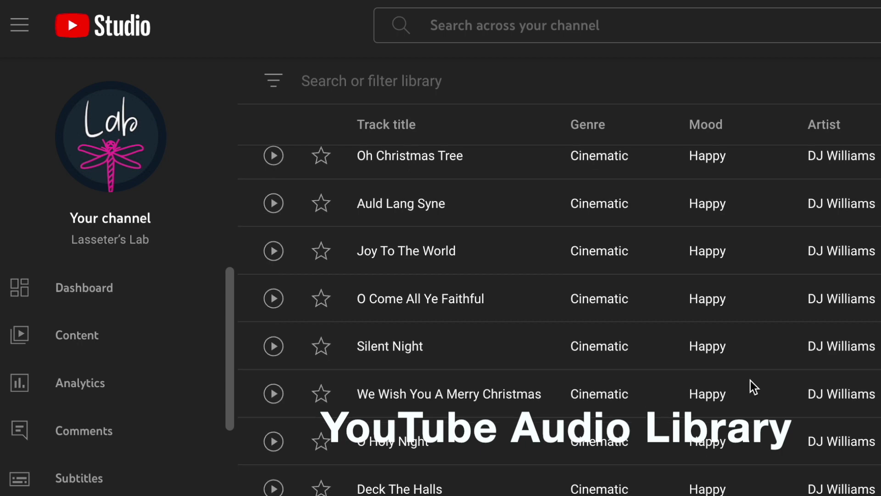
{"action": "scroll", "coordinate": [754, 387], "scroll_direction": "up", "scroll_amount": 5}
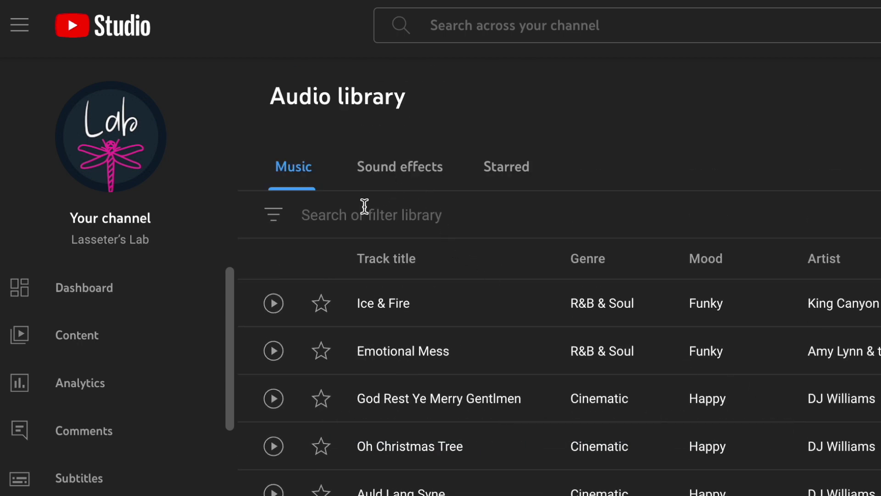
{"action": "left_click", "coordinate": [292, 214]}
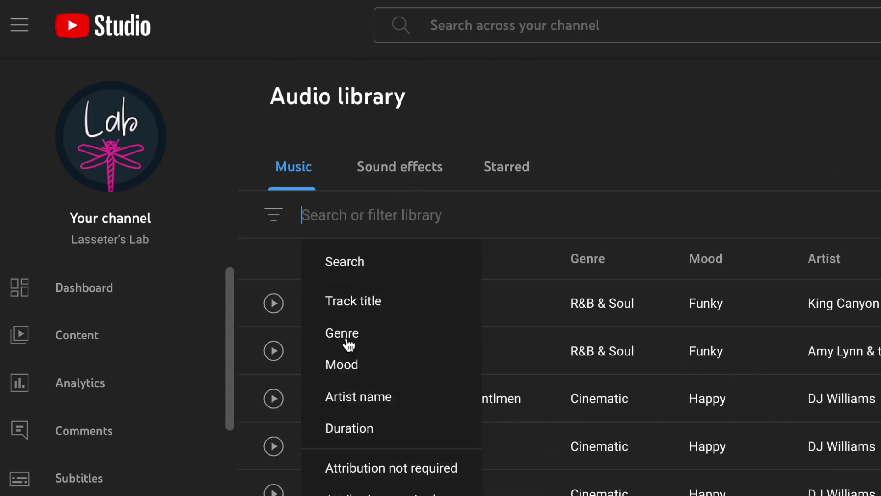
{"action": "left_click", "coordinate": [348, 335]}
{"action": "scroll", "coordinate": [336, 377], "scroll_direction": "down", "scroll_amount": 4}
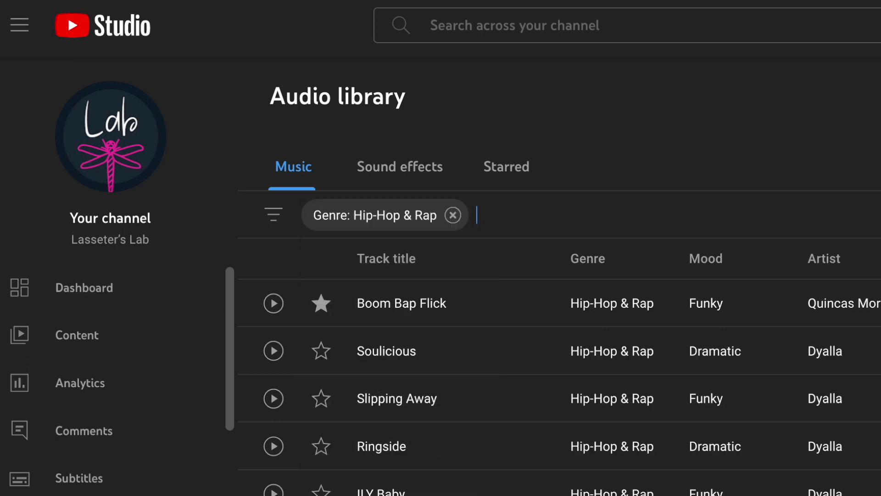
{"action": "scroll", "coordinate": [645, 486], "scroll_direction": "down", "scroll_amount": 8}
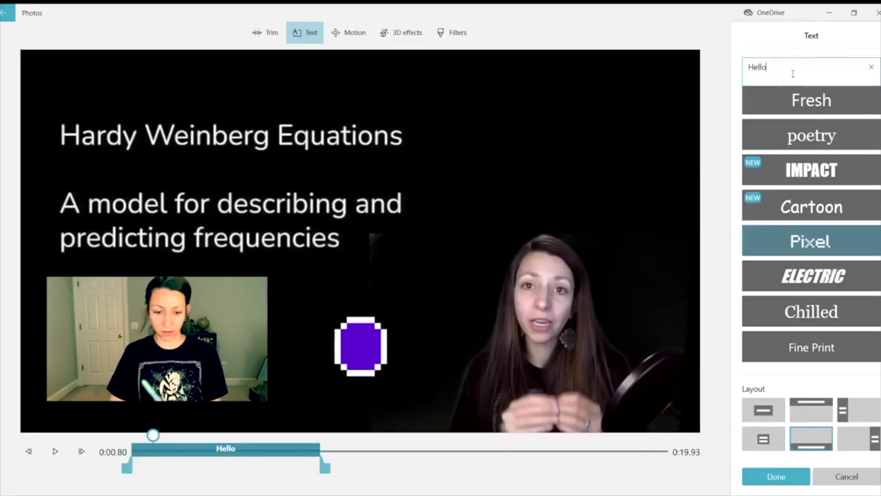
Add an exclamation mark so the caption reads 'Hello!'.
{"action": "type", "text": "!"}
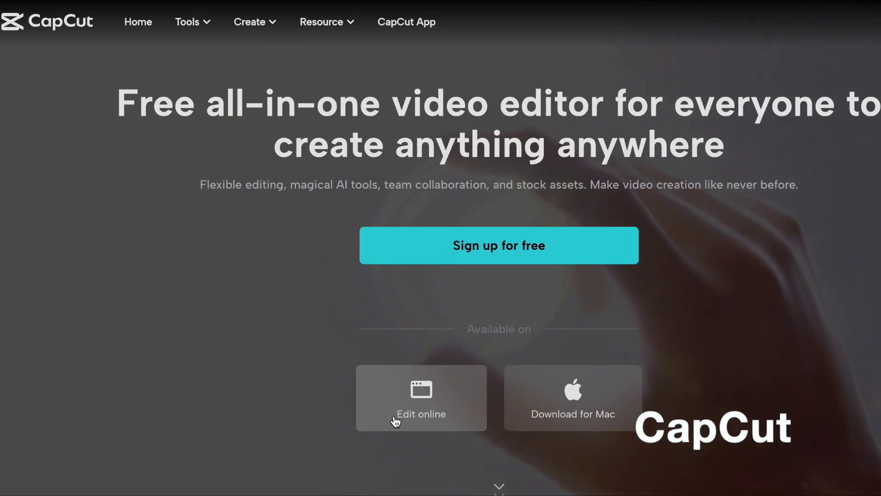
Start CapCut's Edit online video editor from the homepage.
{"action": "left_click", "coordinate": [394, 415]}
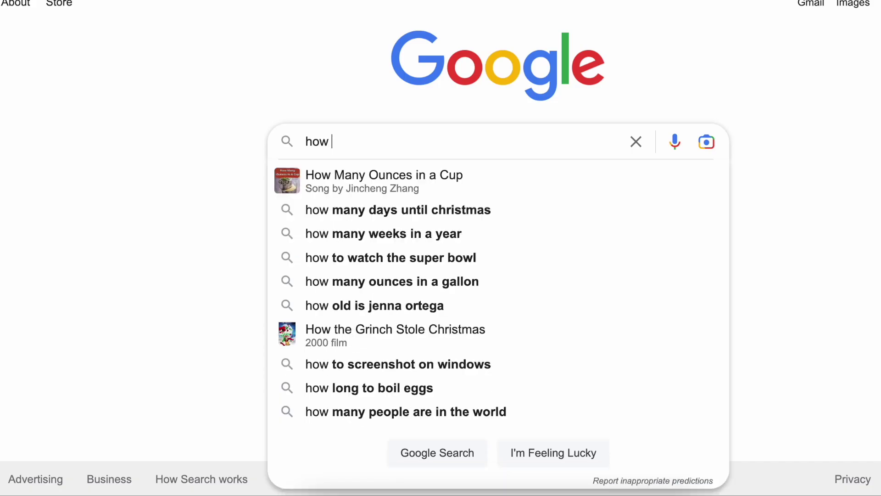
Search Google for 'how to draw a food web' and play the top video result.
{"action": "type", "text": "to d"}
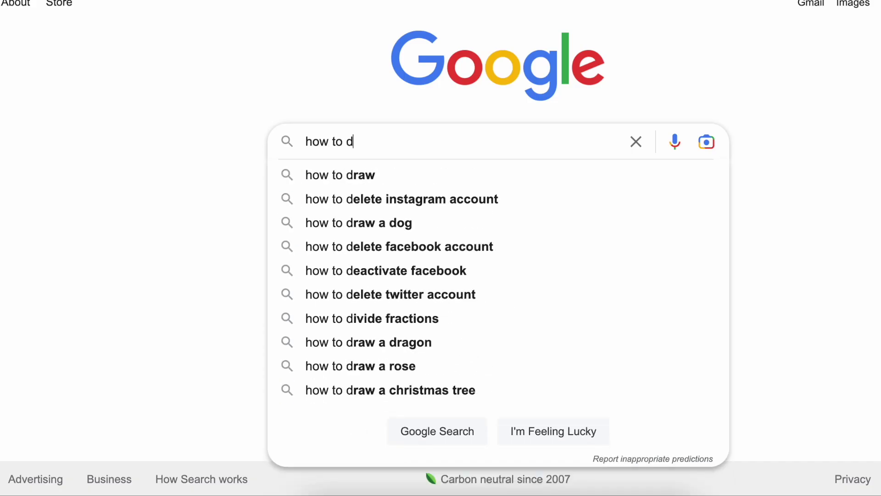
{"action": "type", "text": "raw a food web"}
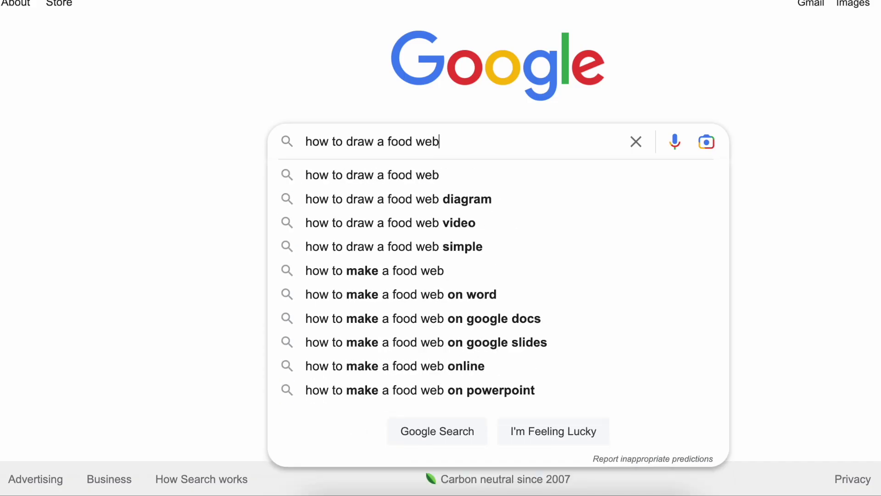
{"action": "key", "text": "Return"}
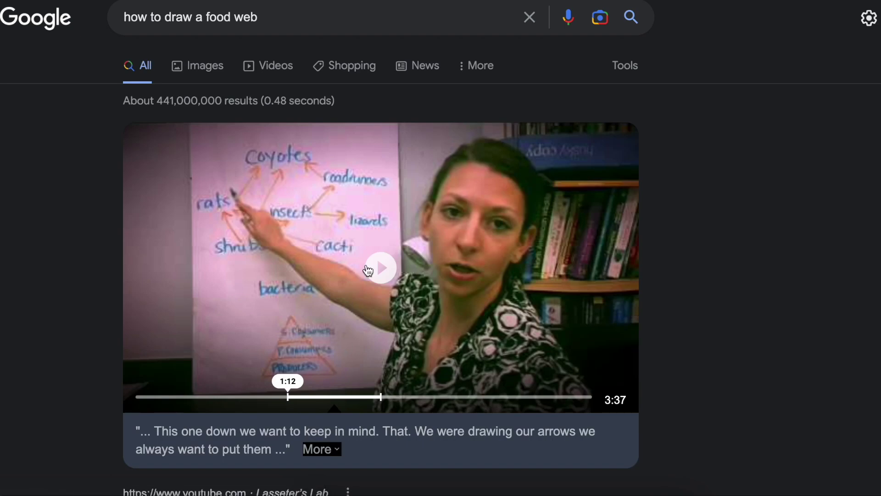
{"action": "left_click", "coordinate": [393, 275]}
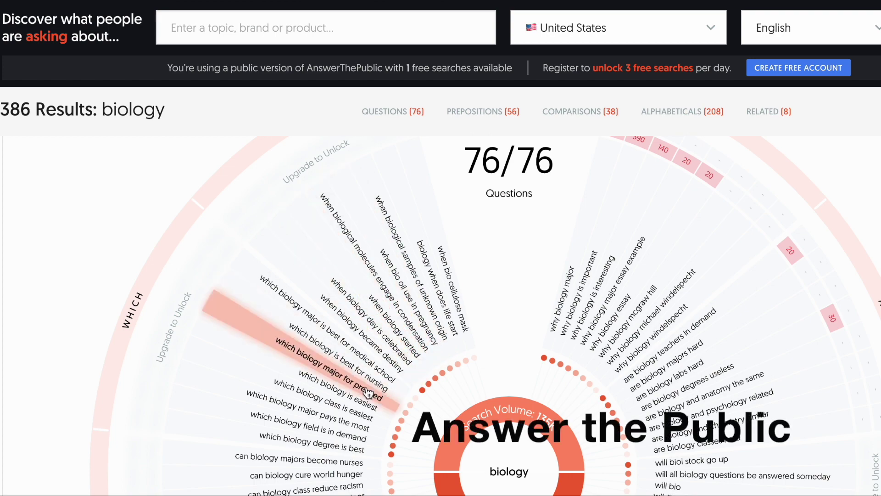
Scroll the AnswerThePublic biology questions, then close the Google Translate popup over the 'ap biology exam' Trends chart.
{"action": "scroll", "coordinate": [348, 445], "scroll_direction": "down", "scroll_amount": 4}
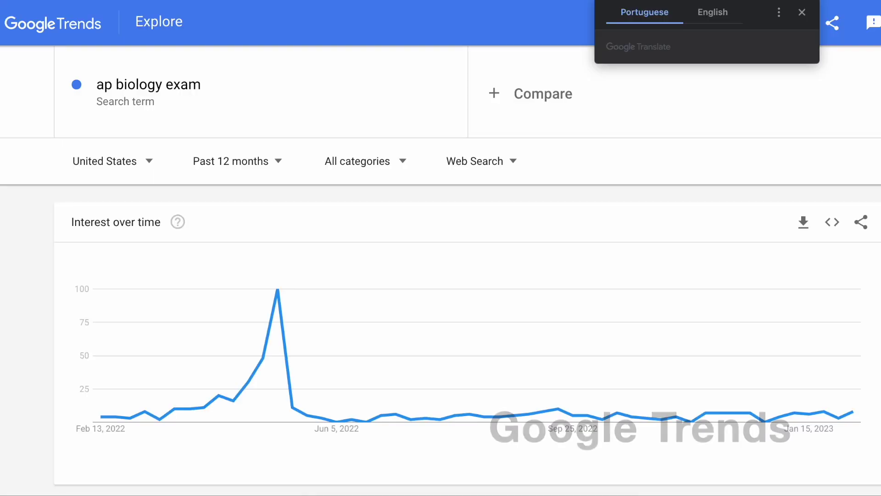
{"action": "left_click", "coordinate": [801, 13]}
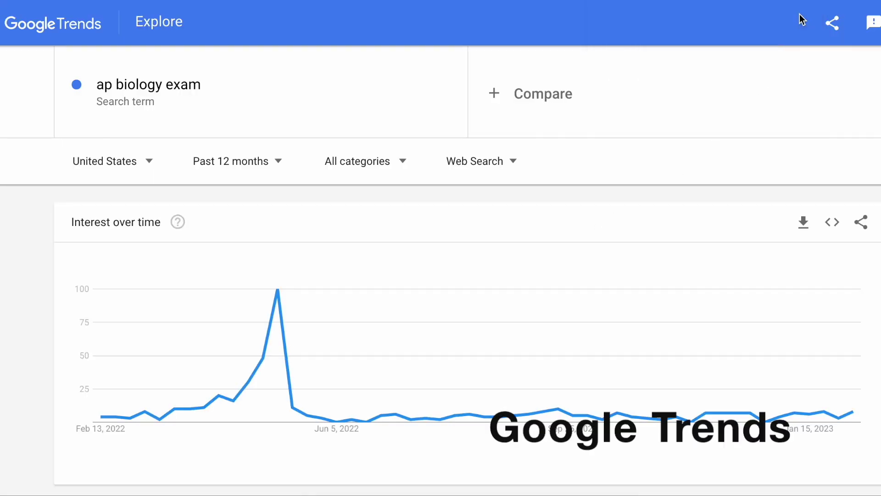